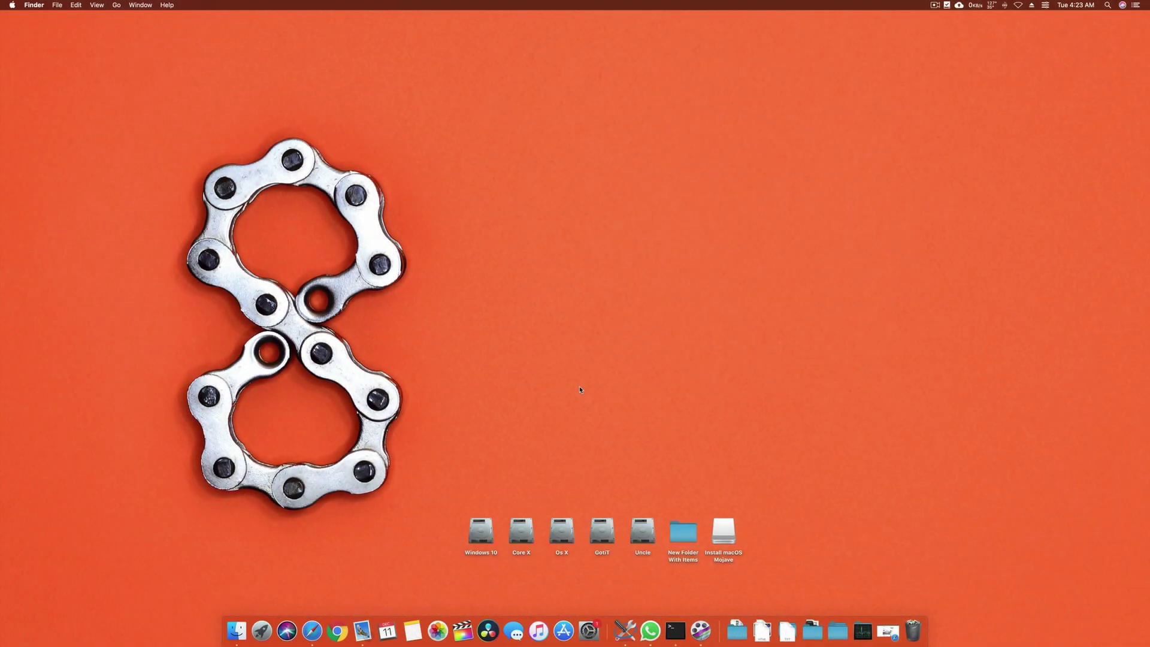
Open the System Report from About This Mac, showing the USB device tree.
{"action": "left_click", "coordinate": [11, 5]}
{"action": "left_click", "coordinate": [36, 22]}
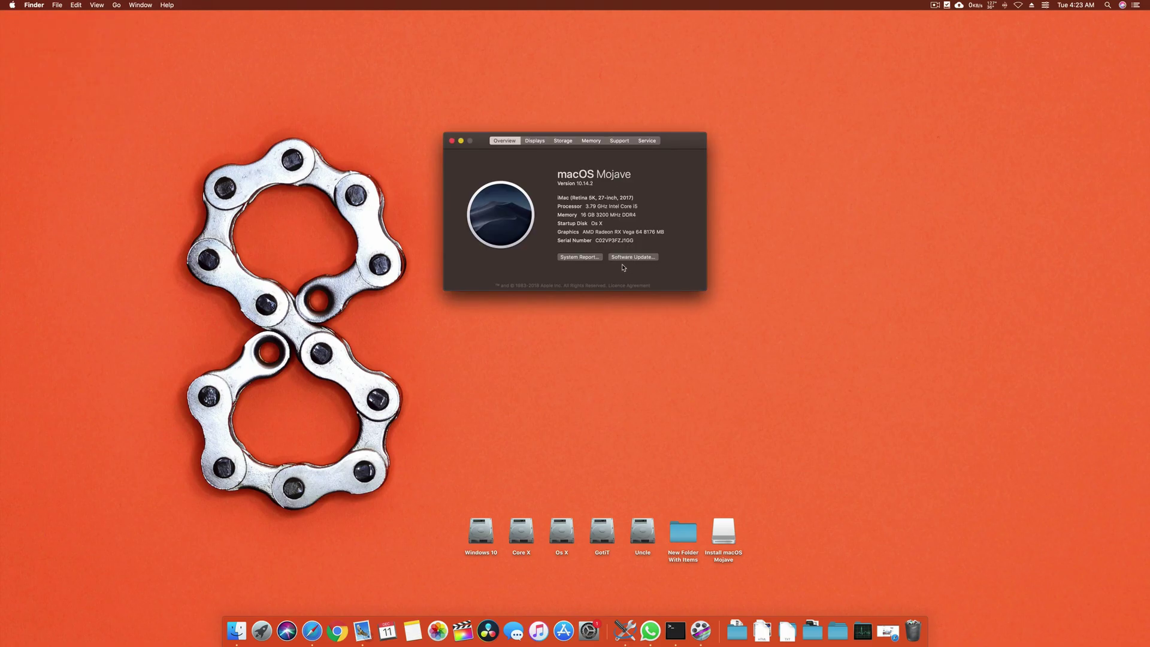
{"action": "left_click", "coordinate": [580, 257]}
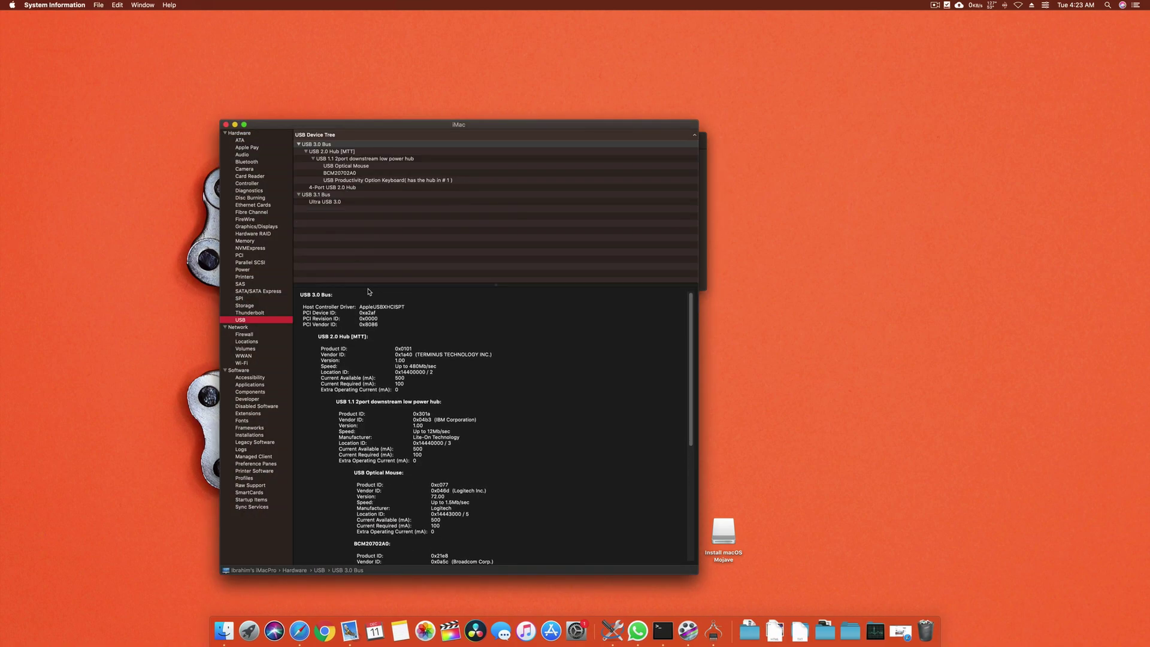
Arrange the USB report and the Mojave overview windows side by side.
{"action": "left_click_drag", "start_coordinate": [344, 198], "coordinate": [370, 291]}
{"action": "left_click_drag", "start_coordinate": [557, 128], "coordinate": [797, 105]}
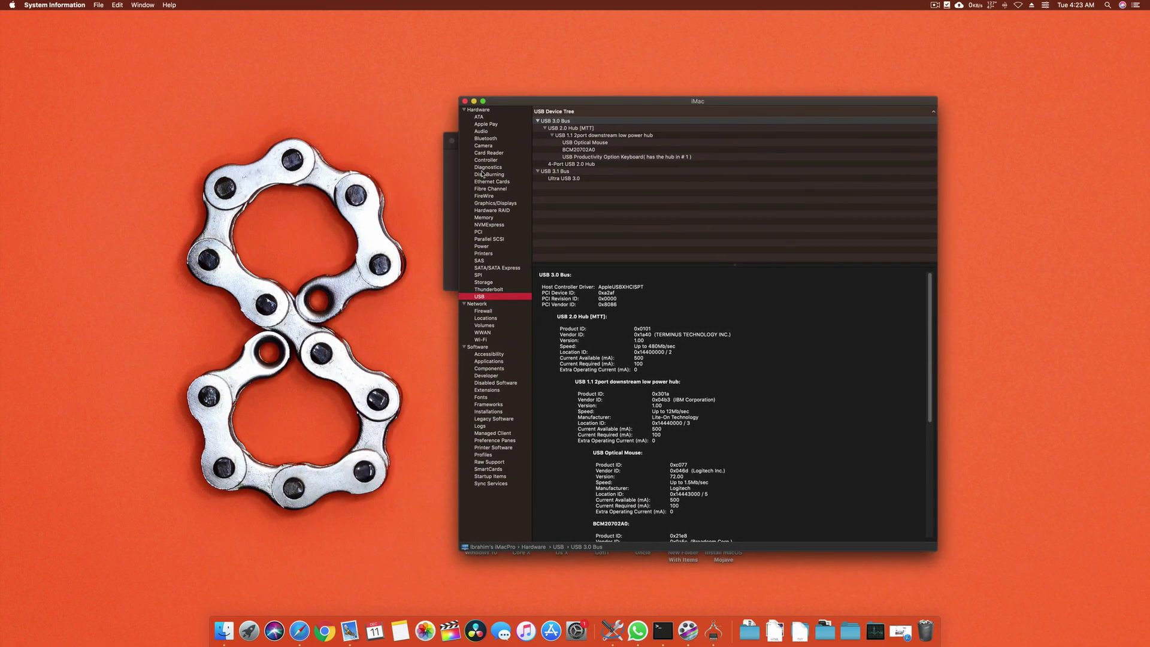
{"action": "left_click", "coordinate": [454, 170]}
{"action": "left_click_drag", "start_coordinate": [482, 146], "coordinate": [213, 148]}
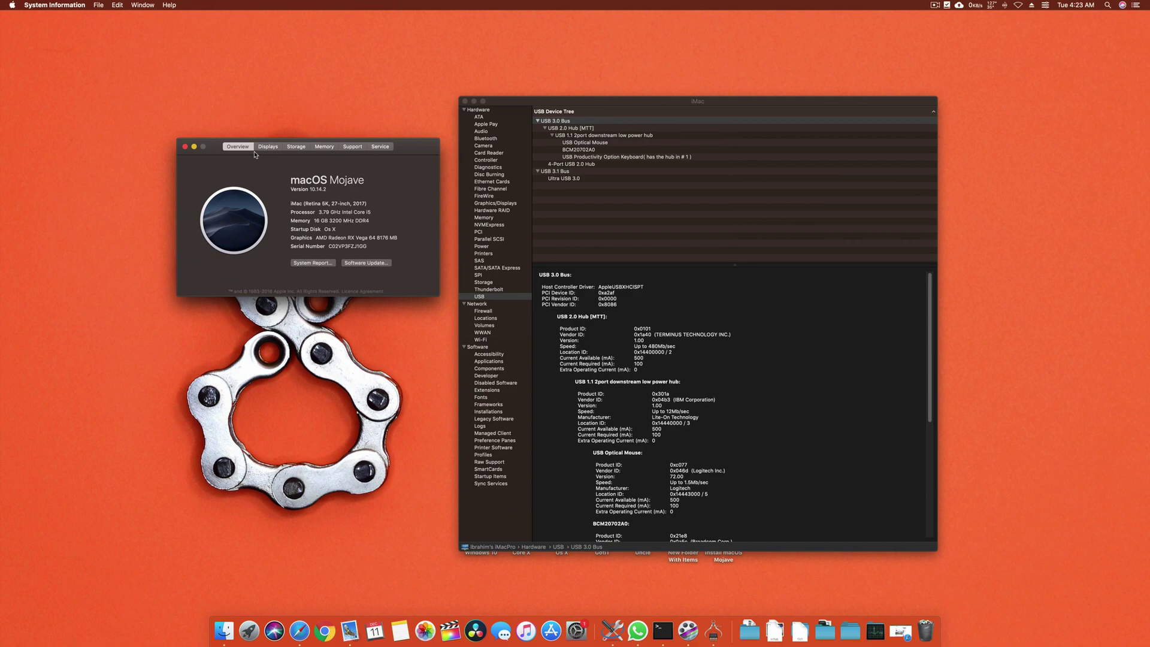
Select the Ultra USB 3.0 drive and USB 3.1 Bus rows in the device tree.
{"action": "left_click", "coordinate": [573, 179]}
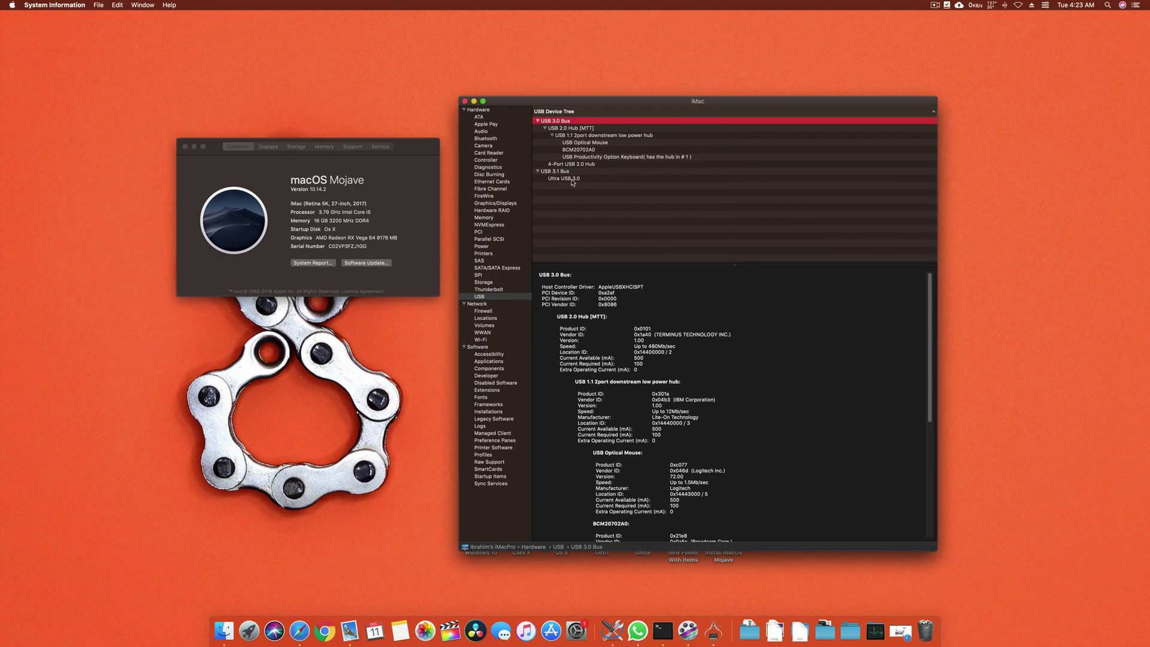
{"action": "left_click", "coordinate": [568, 177]}
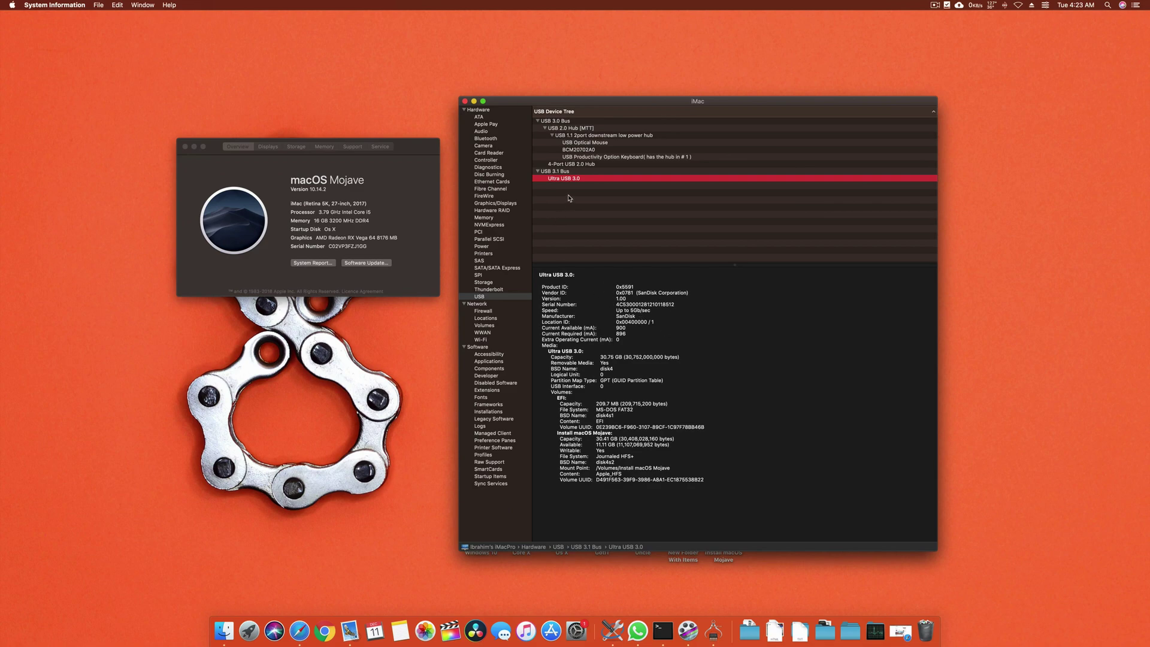
{"action": "left_click", "coordinate": [564, 173]}
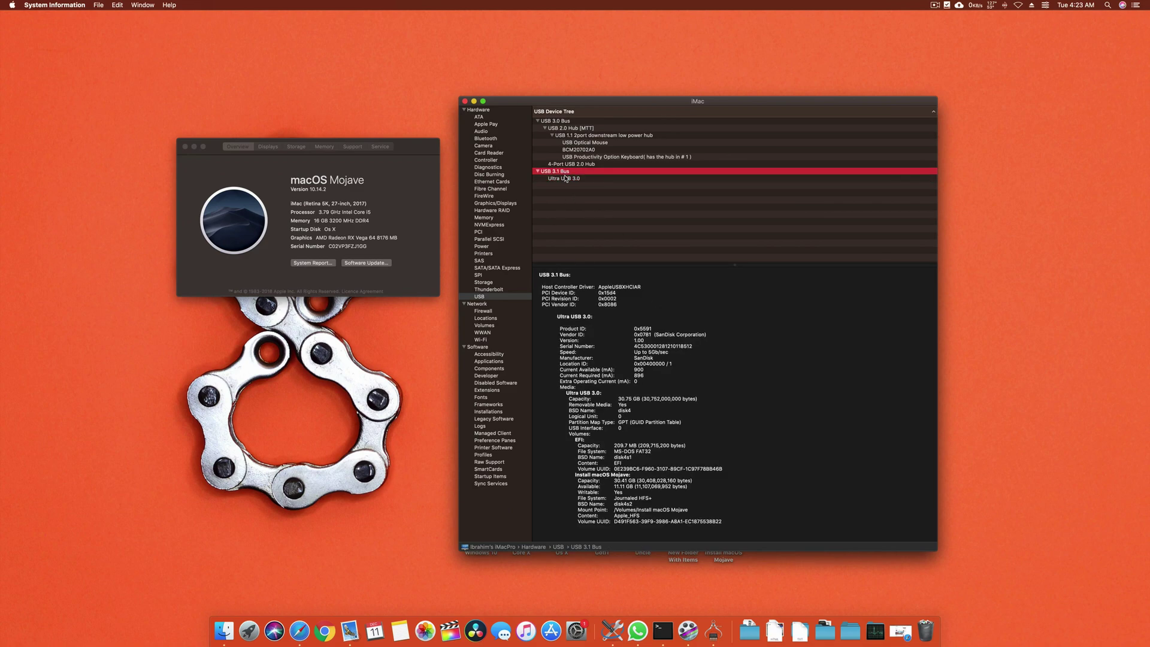
{"action": "left_click", "coordinate": [565, 178]}
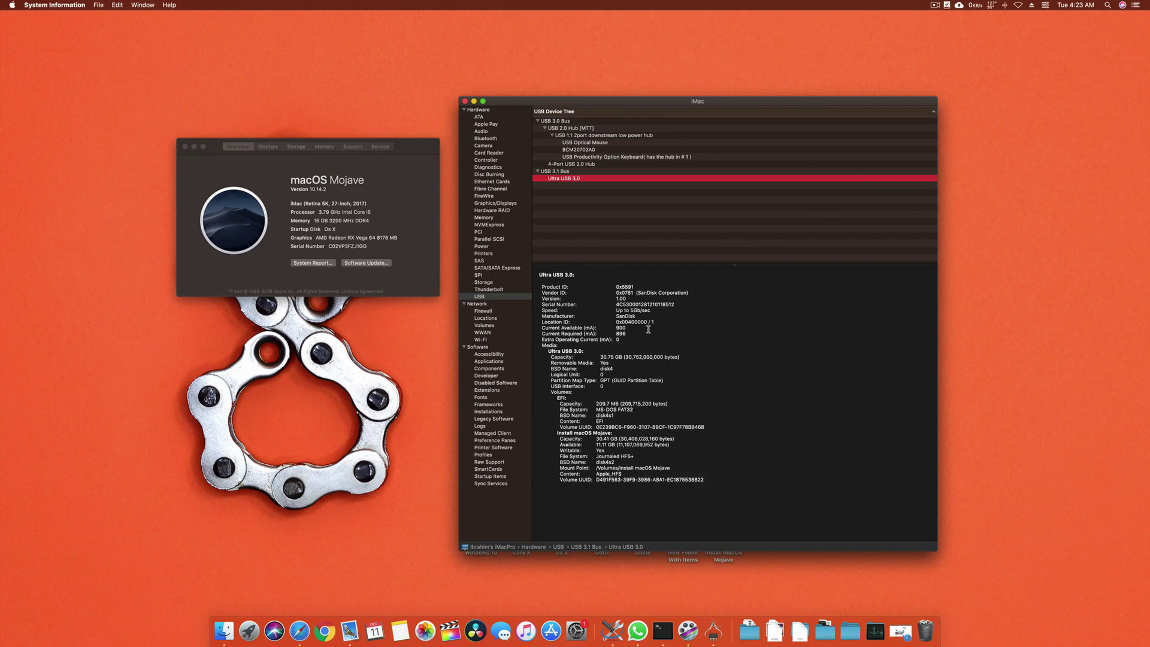
Check the drive's speed against the USB 3.0 Bus, then minimise the report window.
{"action": "left_click", "coordinate": [629, 311]}
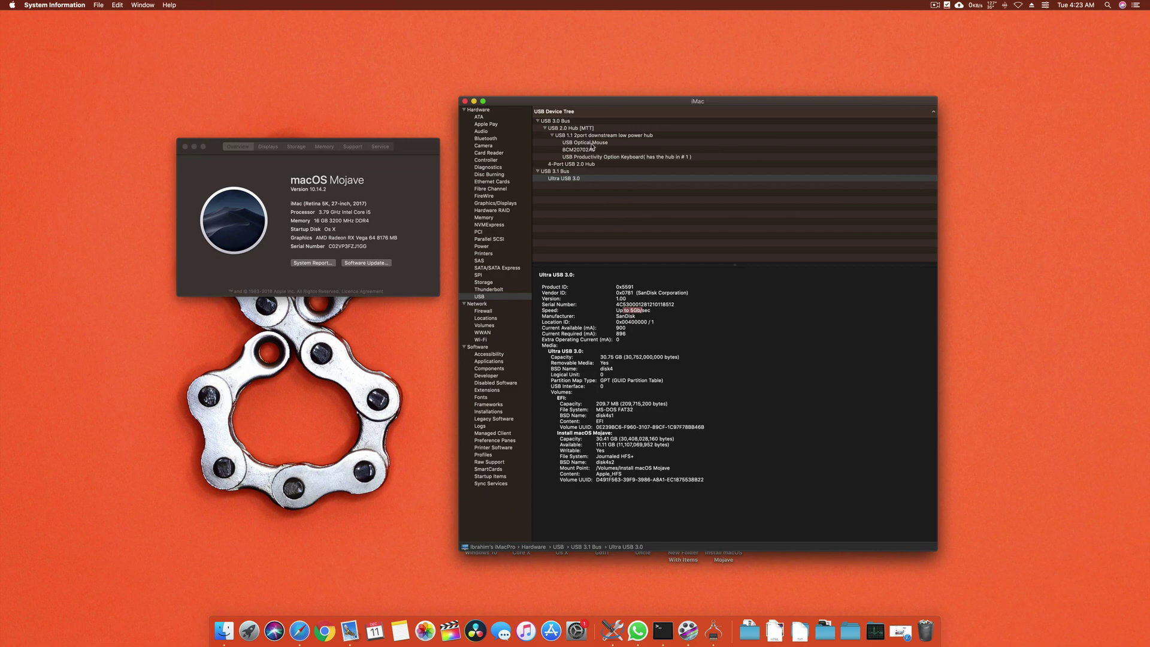
{"action": "left_click", "coordinate": [551, 121]}
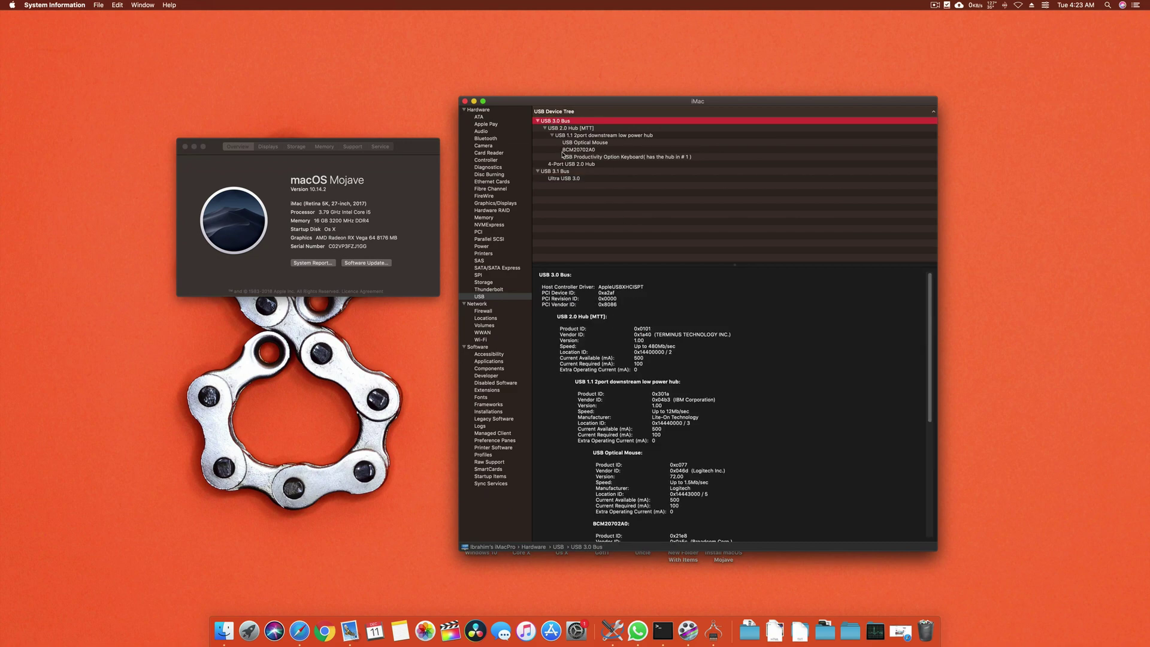
{"action": "left_click", "coordinate": [568, 171]}
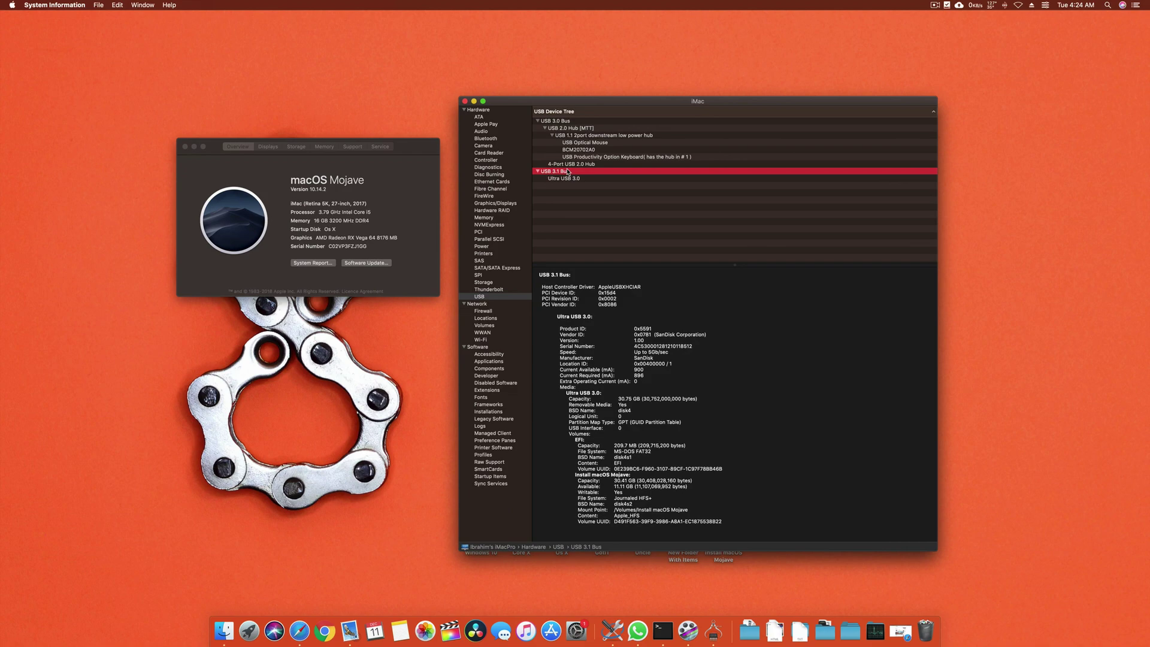
{"action": "left_click", "coordinate": [568, 178]}
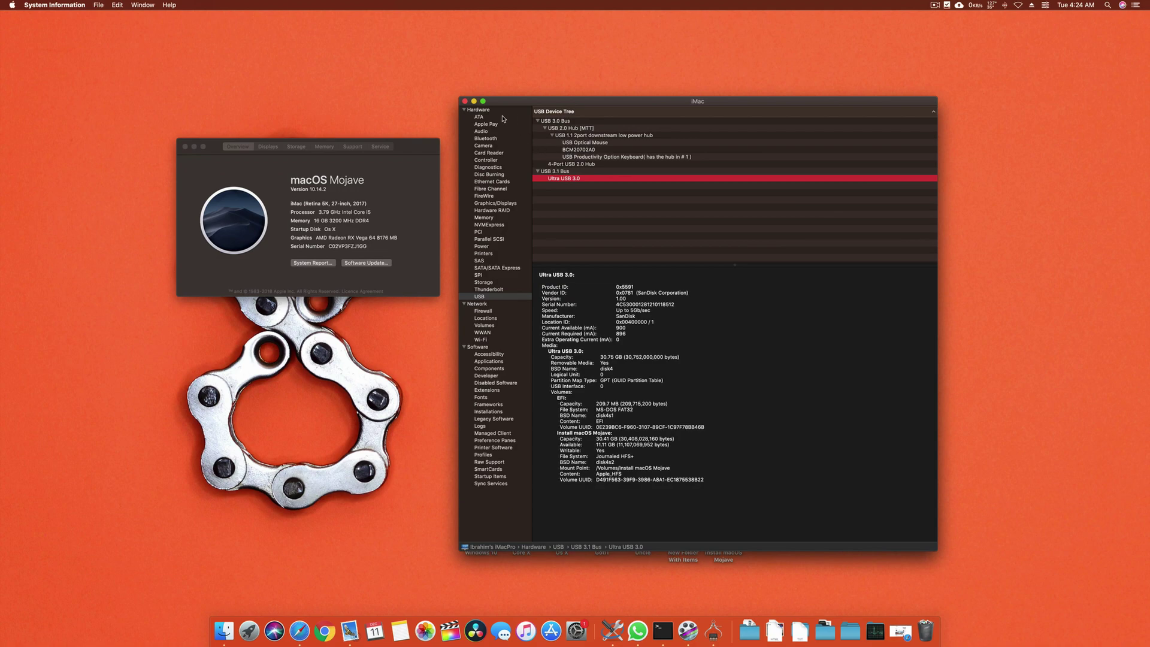
{"action": "left_click", "coordinate": [474, 101]}
Minimise the overview window and launch MultiBeast Mojave Edition from a Spotlight search for 'mul'.
{"action": "left_click", "coordinate": [194, 146]}
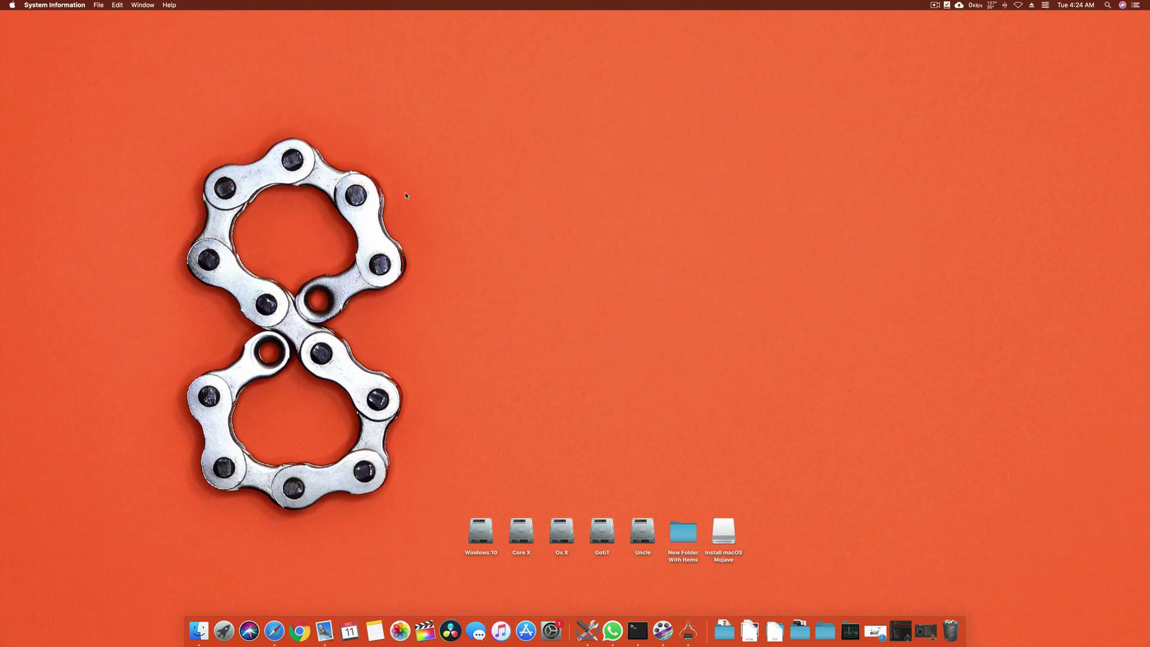
{"action": "key", "text": "cmd+space"}
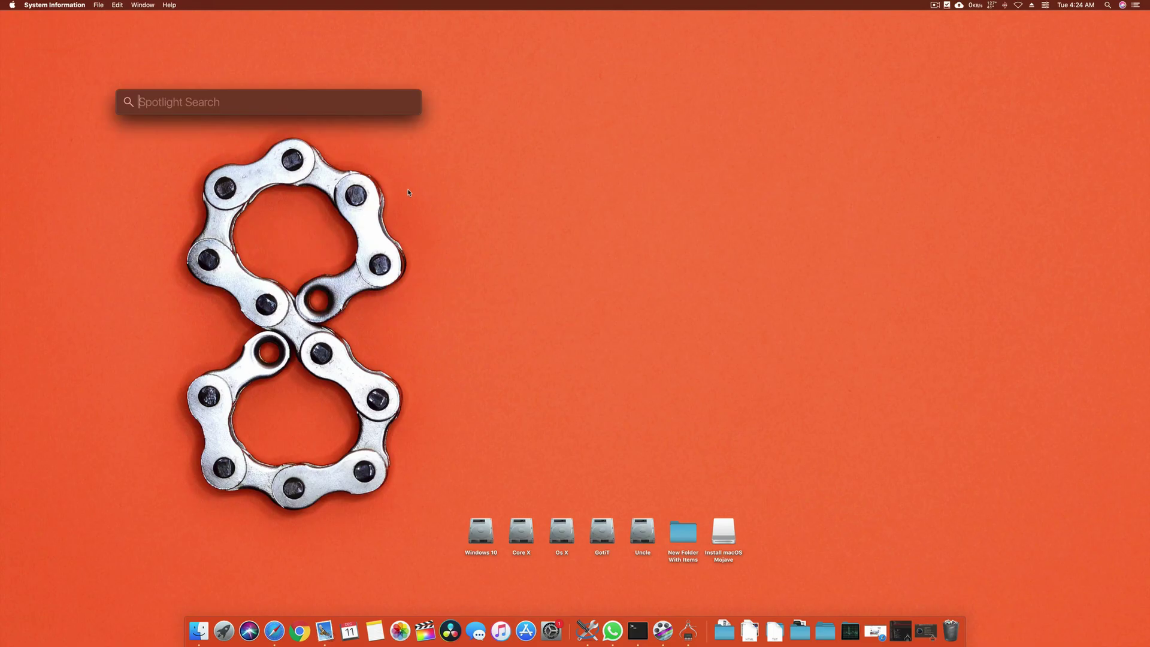
{"action": "type", "text": "multiBeast"}
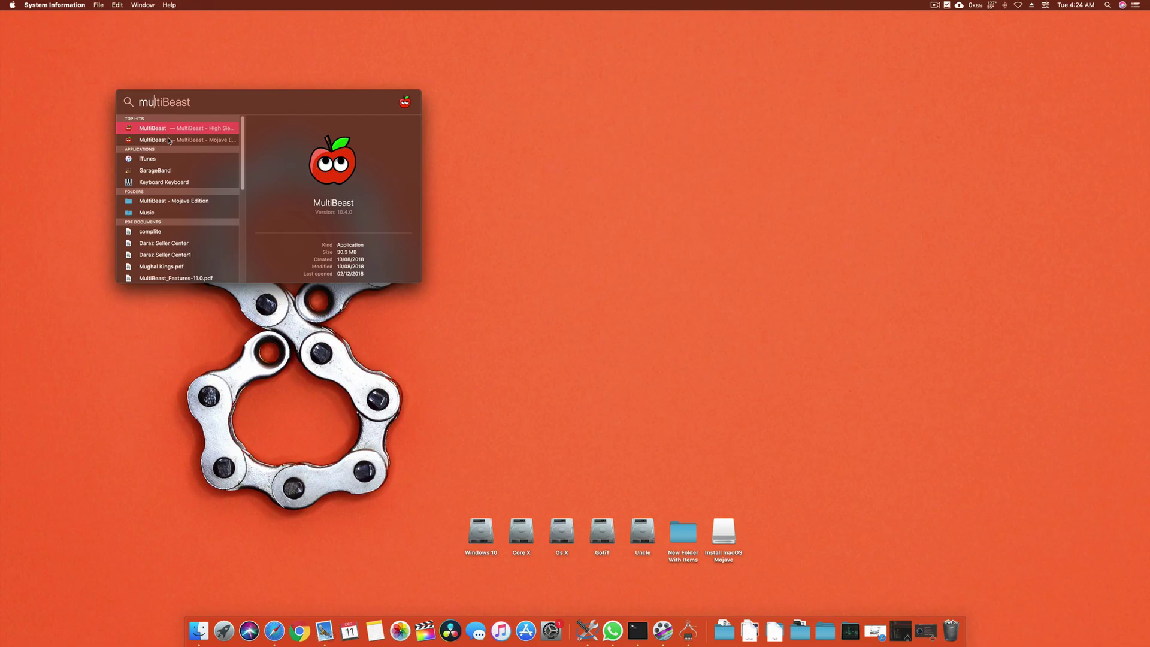
{"action": "key", "text": "Down"}
{"action": "left_click_drag", "start_coordinate": [252, 108], "coordinate": [623, 175]}
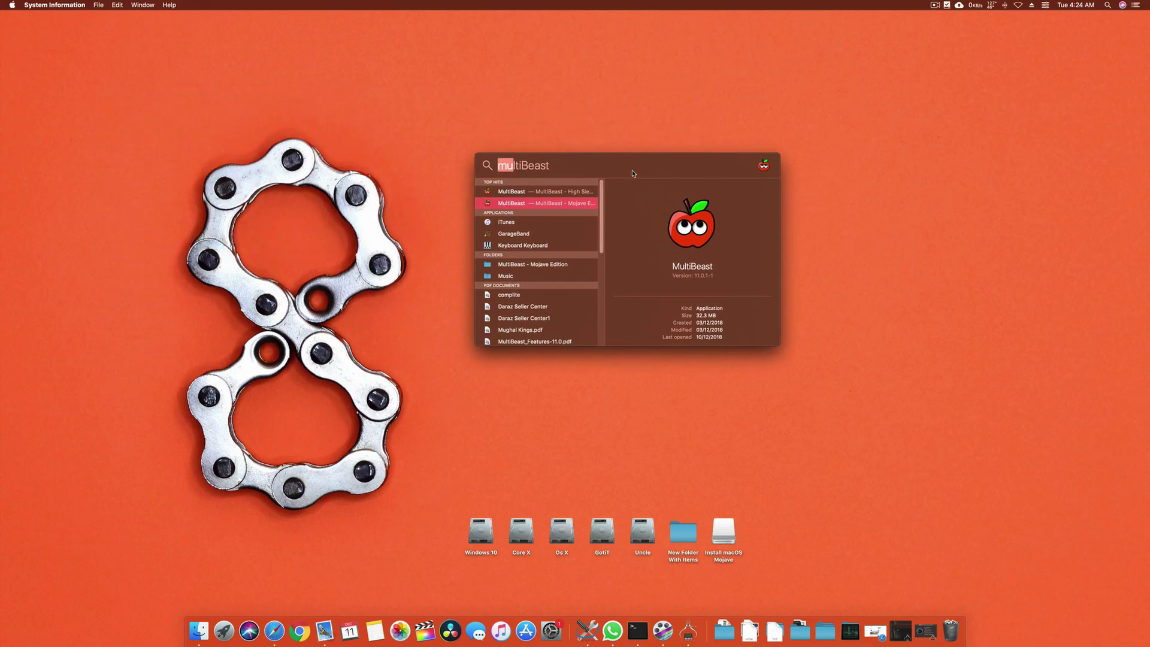
{"action": "double_click", "coordinate": [551, 209]}
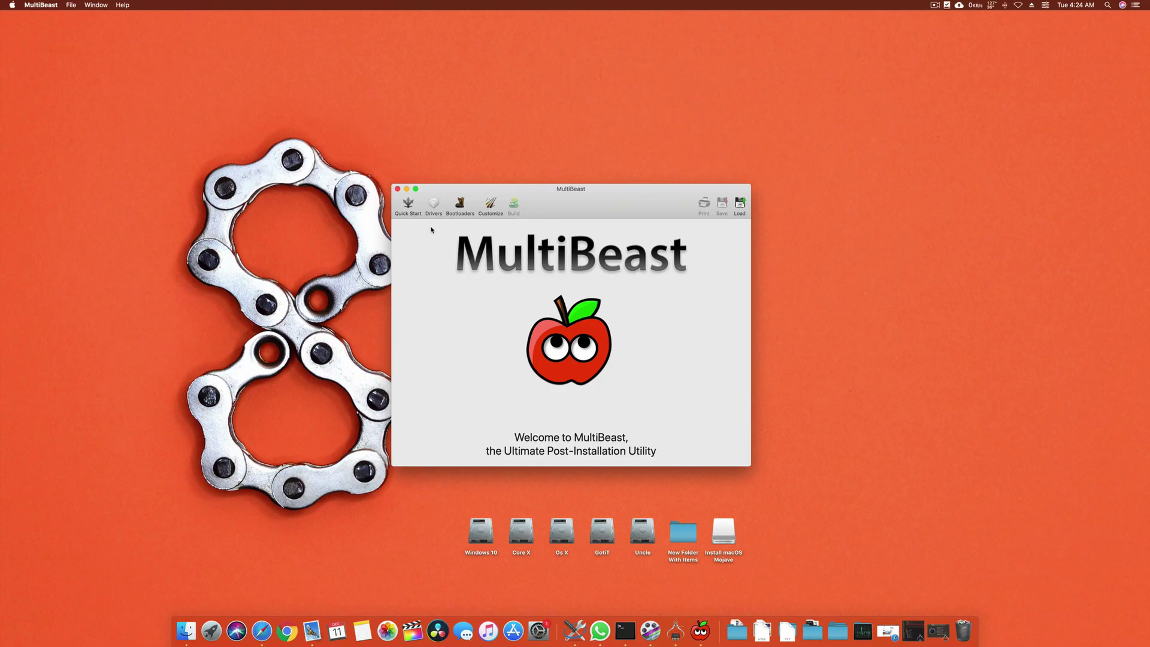
Show MultiBeast's USB driver options and shift its window slightly right.
{"action": "left_click", "coordinate": [433, 206]}
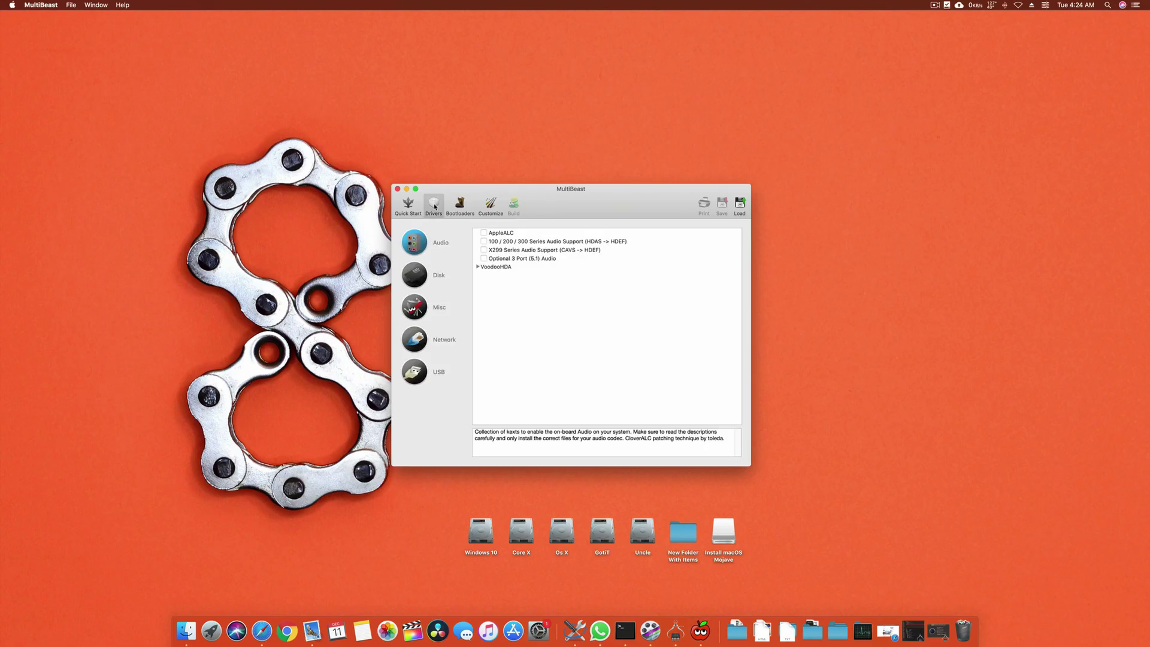
{"action": "left_click", "coordinate": [424, 367]}
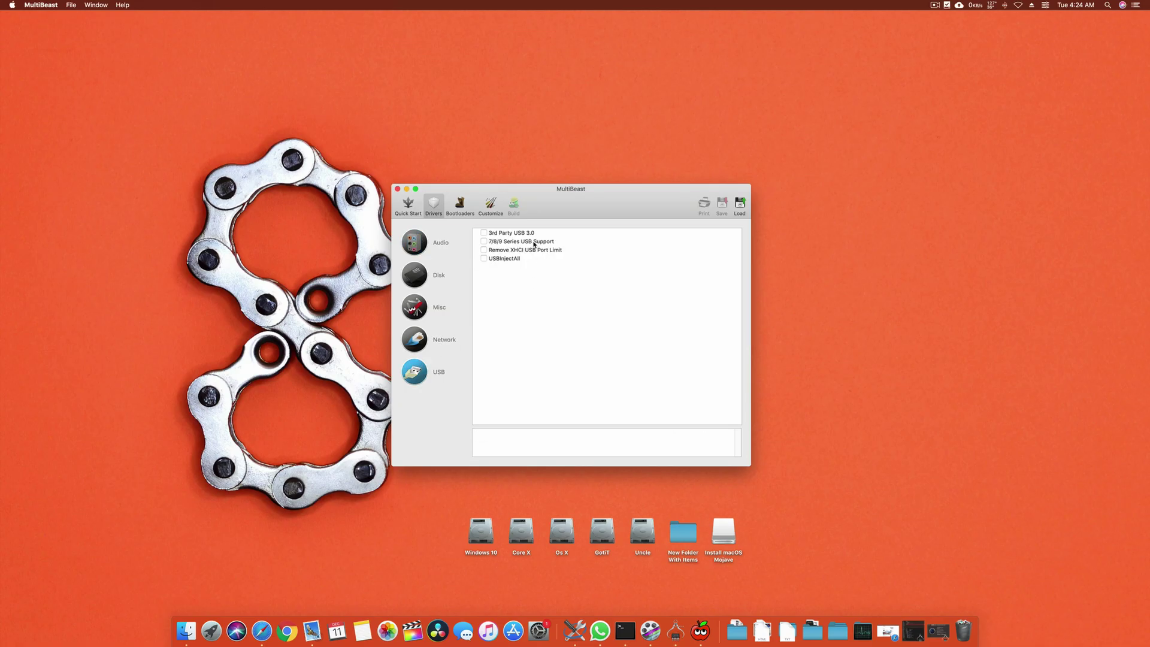
{"action": "left_click_drag", "start_coordinate": [556, 215], "coordinate": [620, 195]}
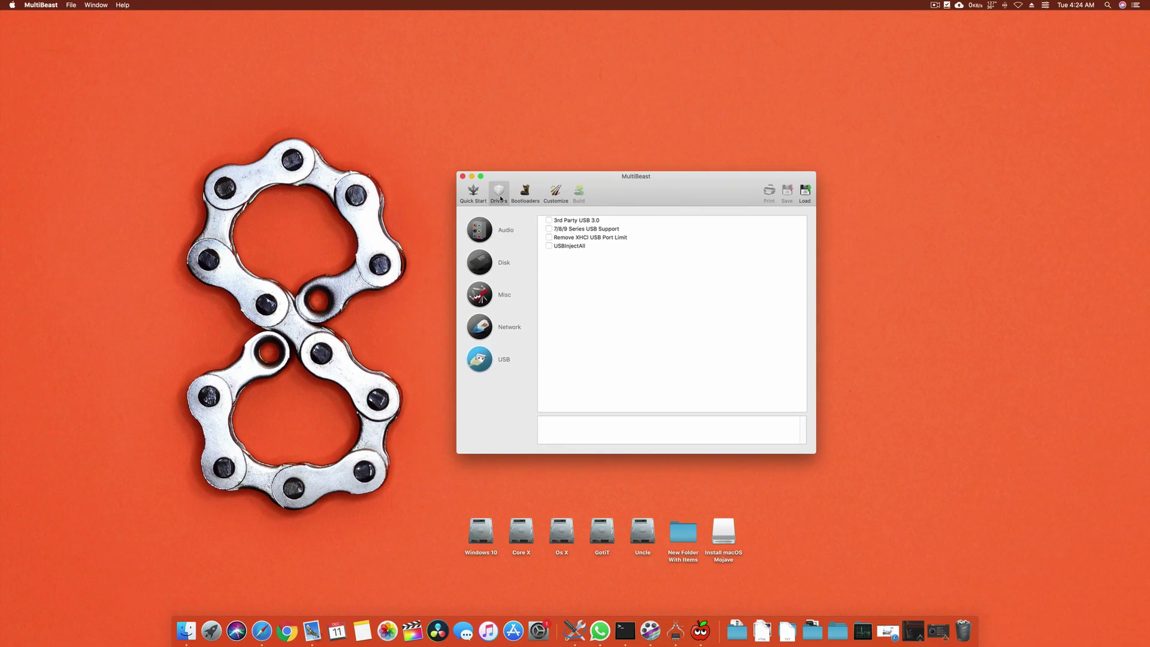
Check About This Mac, then view MultiBeast's About window showing version 11.0.1-1.
{"action": "left_click", "coordinate": [12, 4]}
{"action": "left_click", "coordinate": [40, 16]}
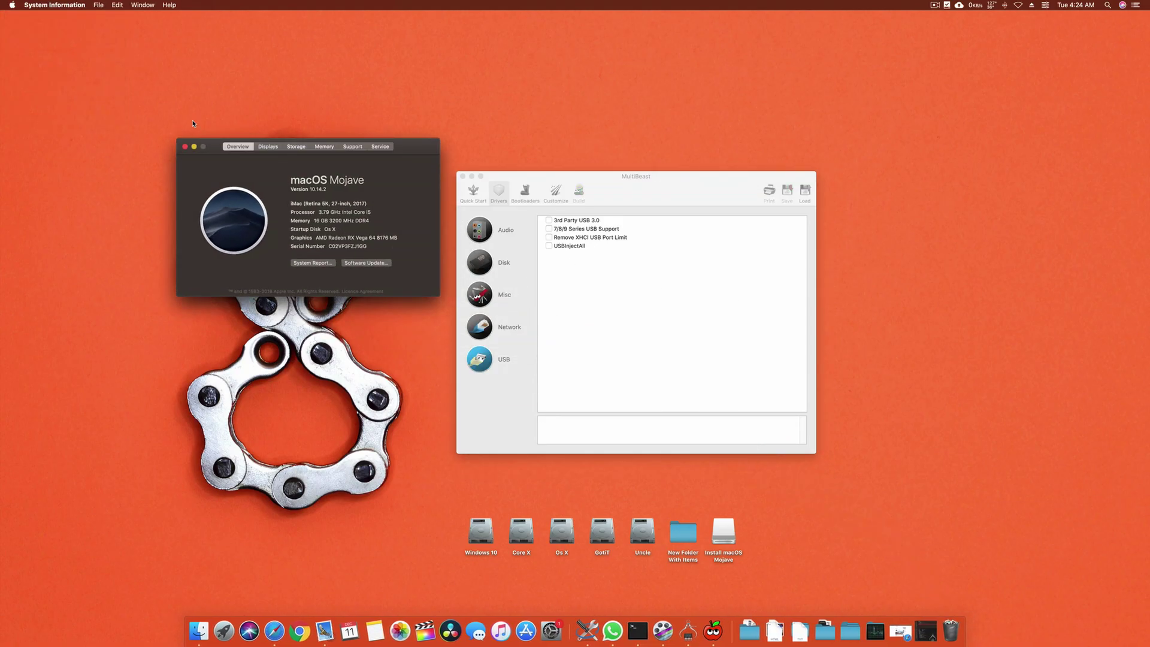
{"action": "key", "text": "super+Tab"}
{"action": "left_click", "coordinate": [46, 5]}
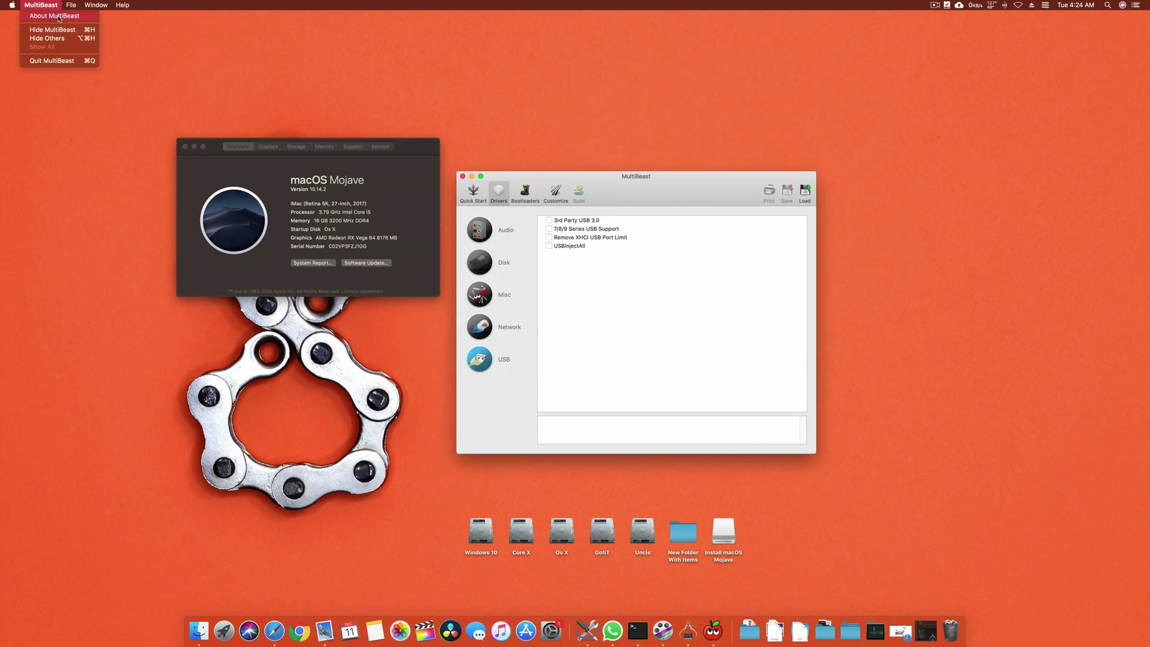
{"action": "left_click", "coordinate": [55, 17]}
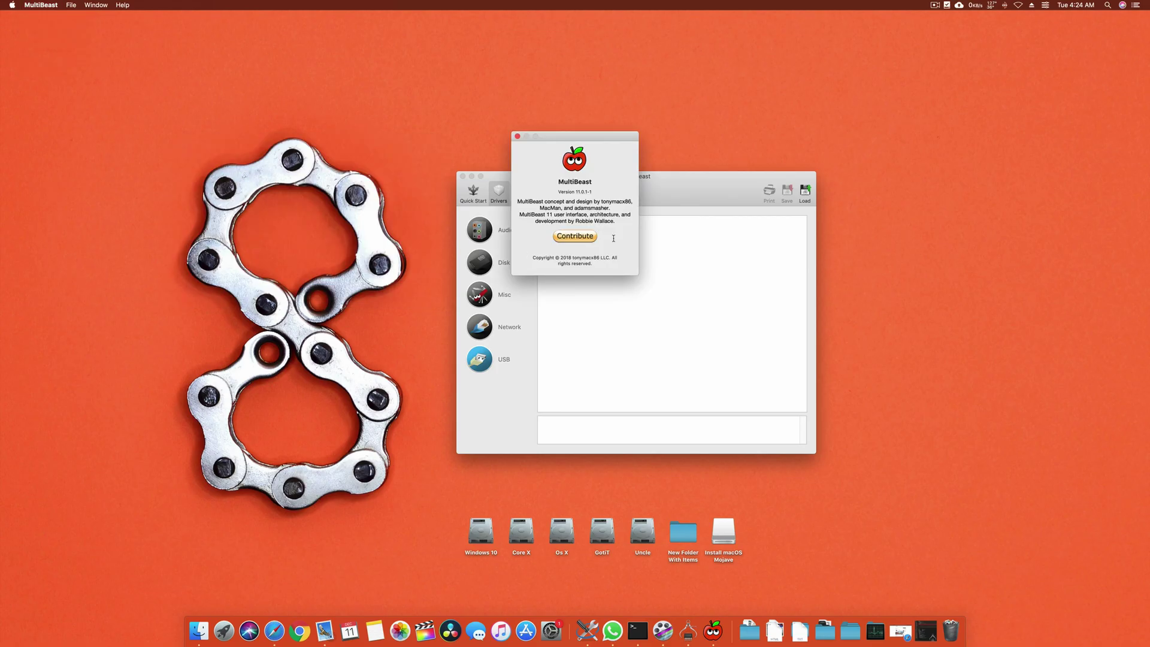
Tick 7/8/9 Series USB Support and read its kext name and Library/Extensions install path.
{"action": "left_click", "coordinate": [656, 263]}
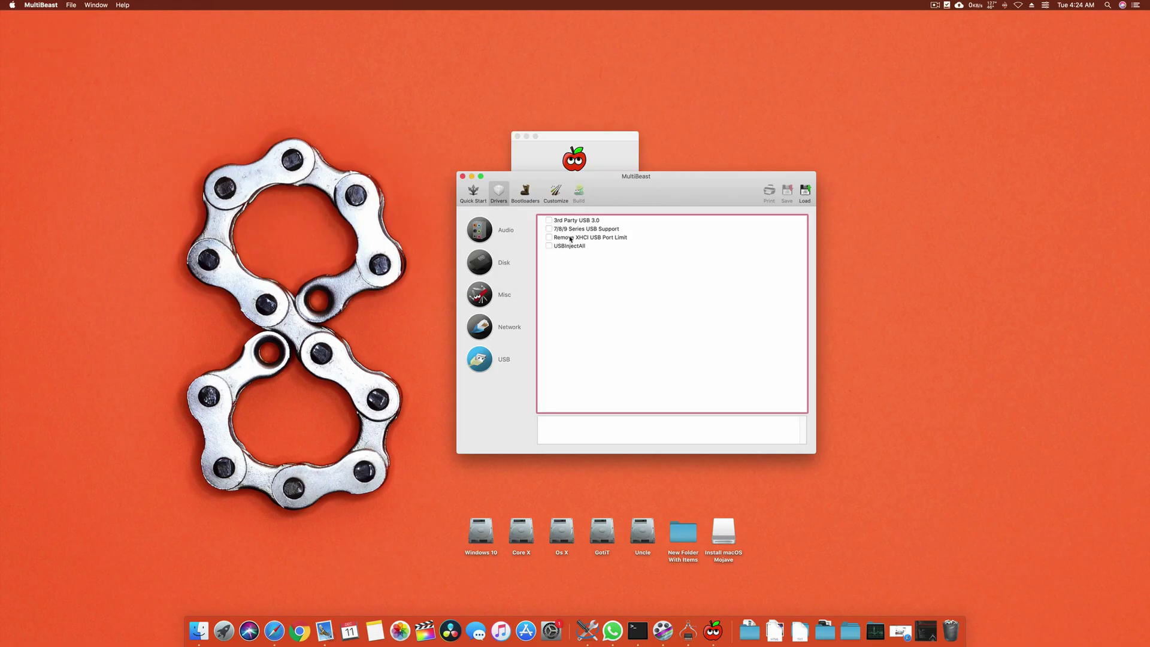
{"action": "left_click", "coordinate": [552, 231]}
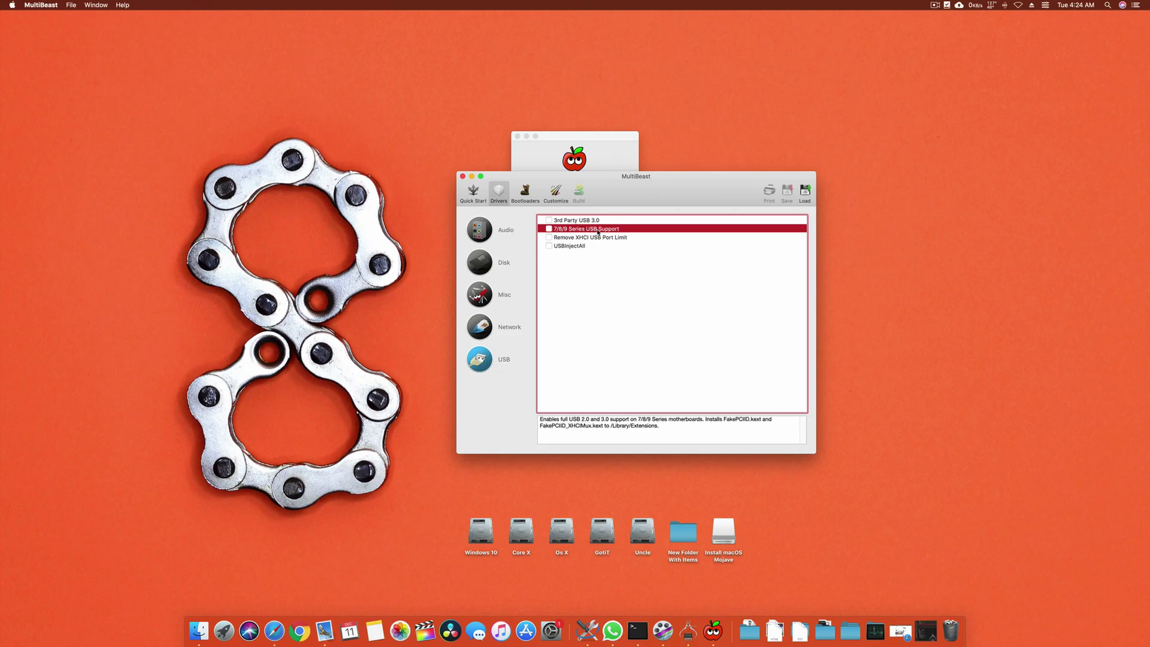
{"action": "left_click", "coordinate": [586, 230]}
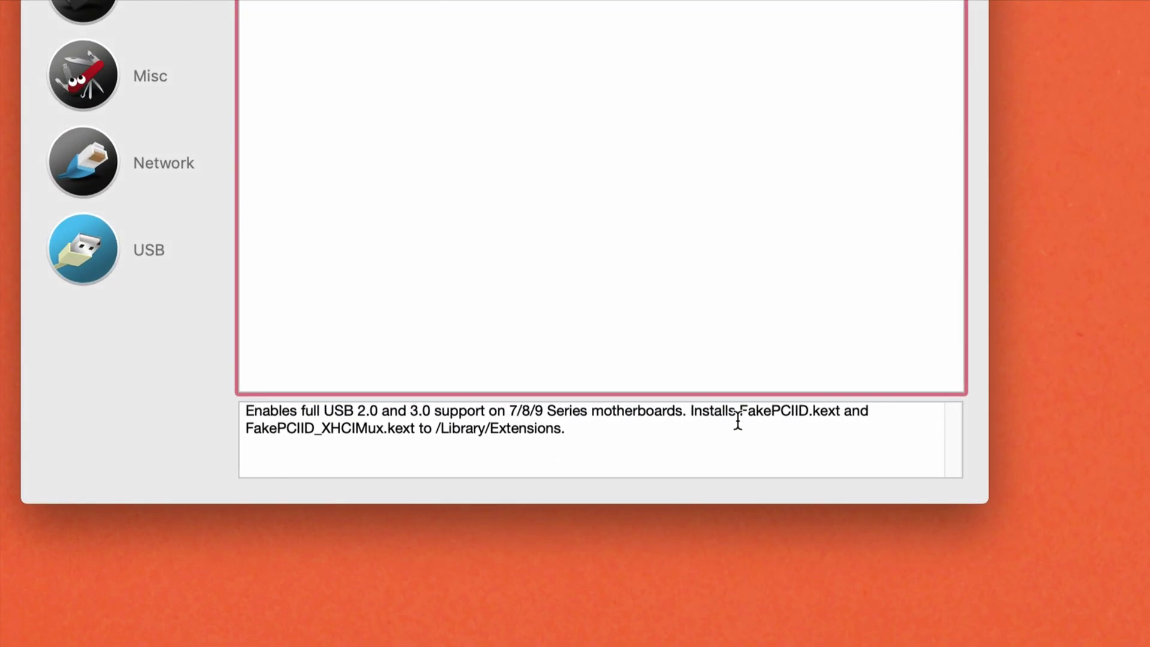
{"action": "left_click_drag", "start_coordinate": [753, 411], "coordinate": [847, 411]}
{"action": "left_click", "coordinate": [849, 411]}
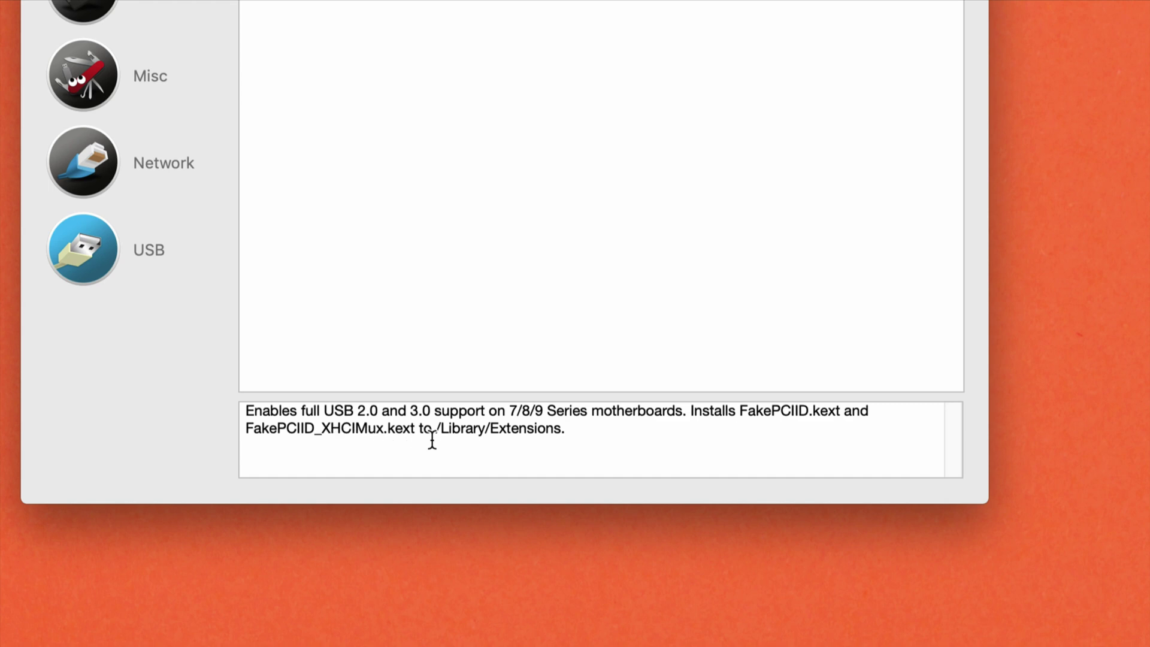
{"action": "left_click_drag", "start_coordinate": [441, 431], "coordinate": [572, 431]}
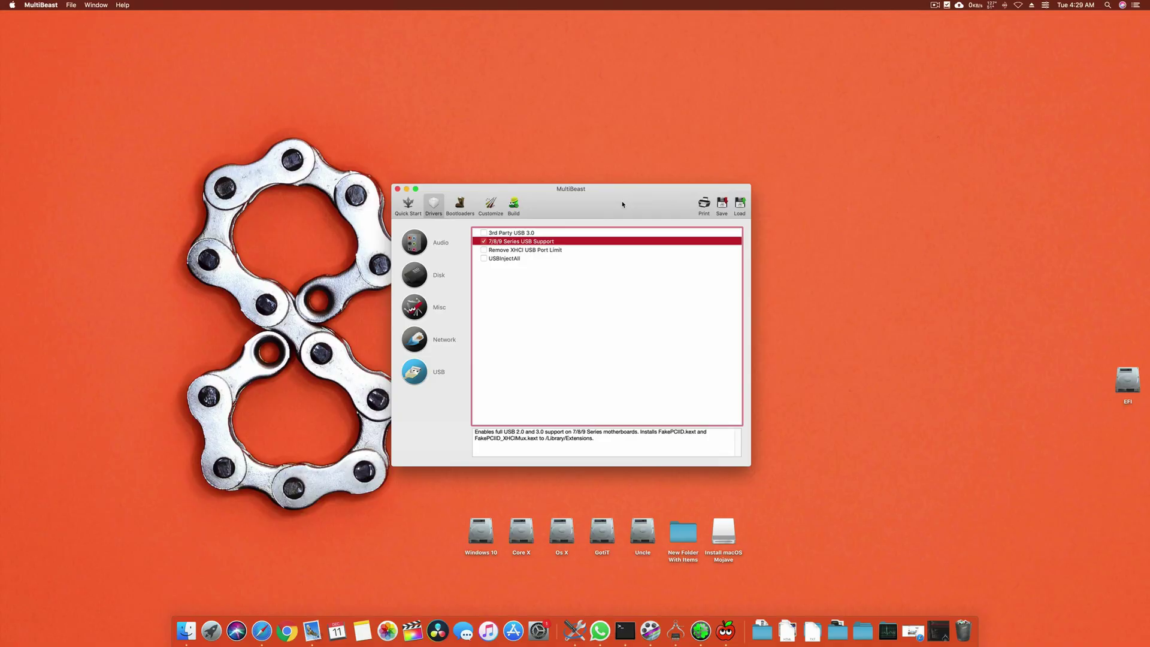
{"action": "left_click_drag", "start_coordinate": [622, 204], "coordinate": [616, 208]}
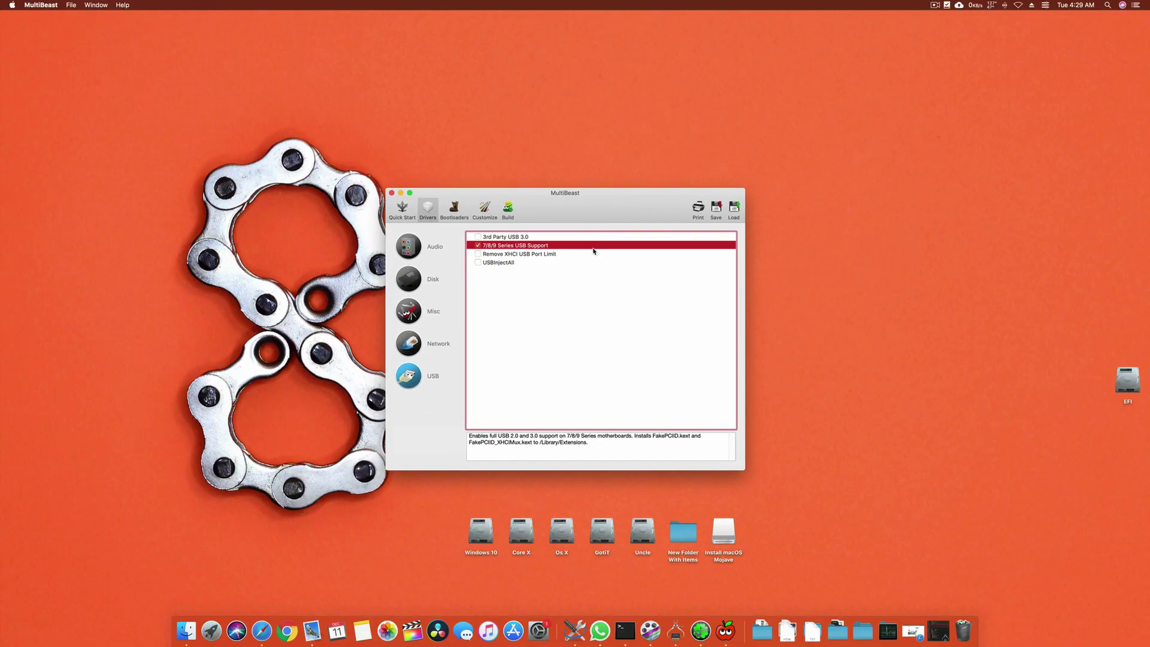
Quit MultiBeast and open the System Report with the USB device tree.
{"action": "left_click", "coordinate": [391, 192]}
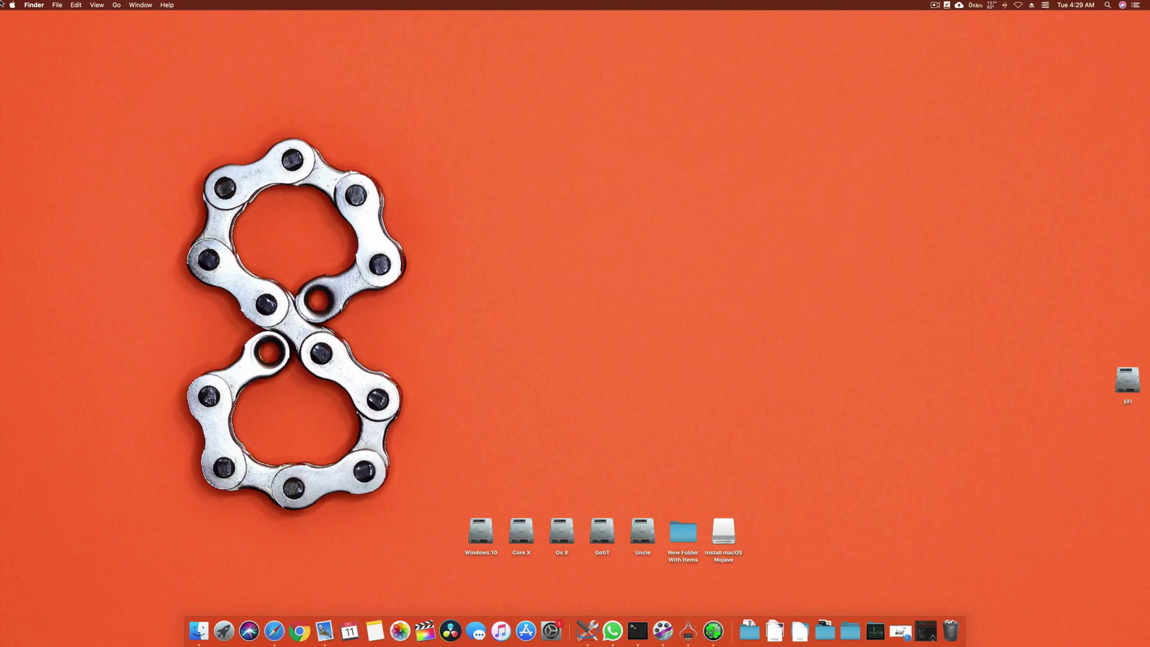
{"action": "left_click", "coordinate": [12, 5]}
{"action": "left_click", "coordinate": [780, 374]}
{"action": "left_click", "coordinate": [4, 4]}
{"action": "left_click", "coordinate": [36, 18]}
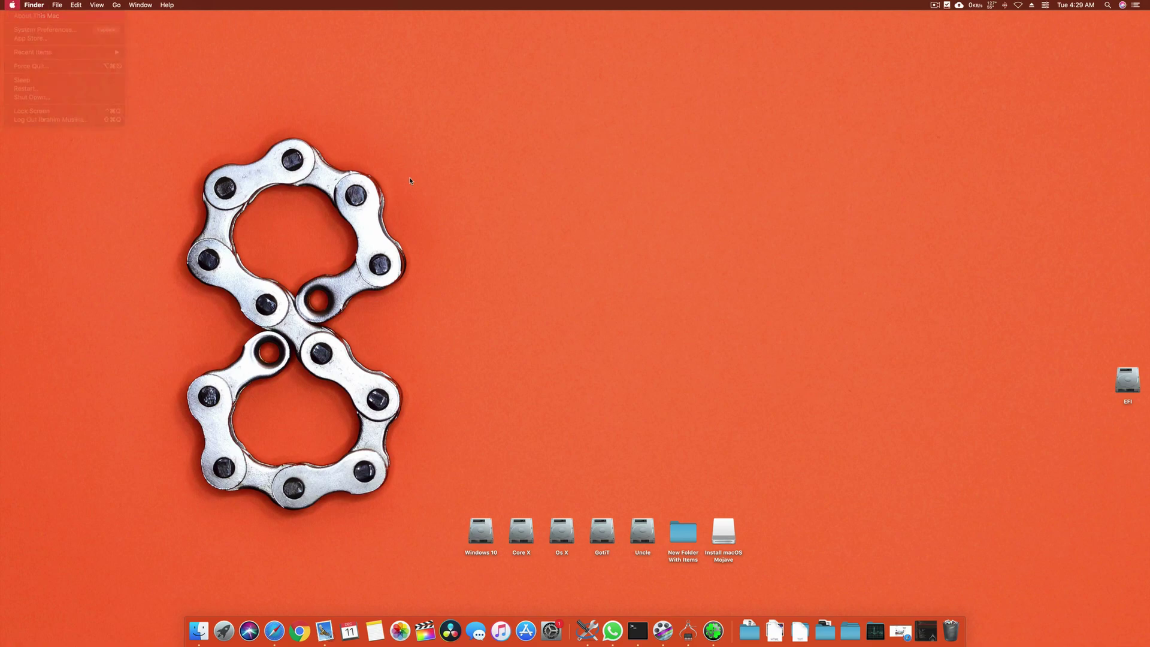
{"action": "left_click", "coordinate": [312, 262]}
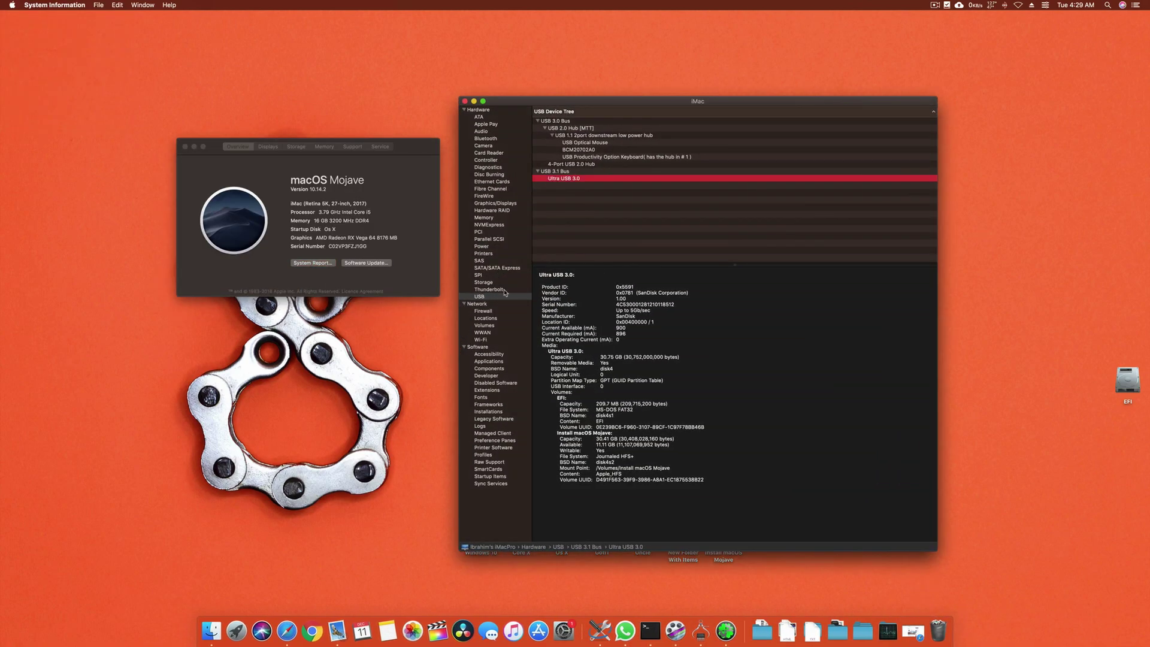
{"action": "left_click", "coordinate": [582, 177]}
{"action": "left_click", "coordinate": [634, 311]}
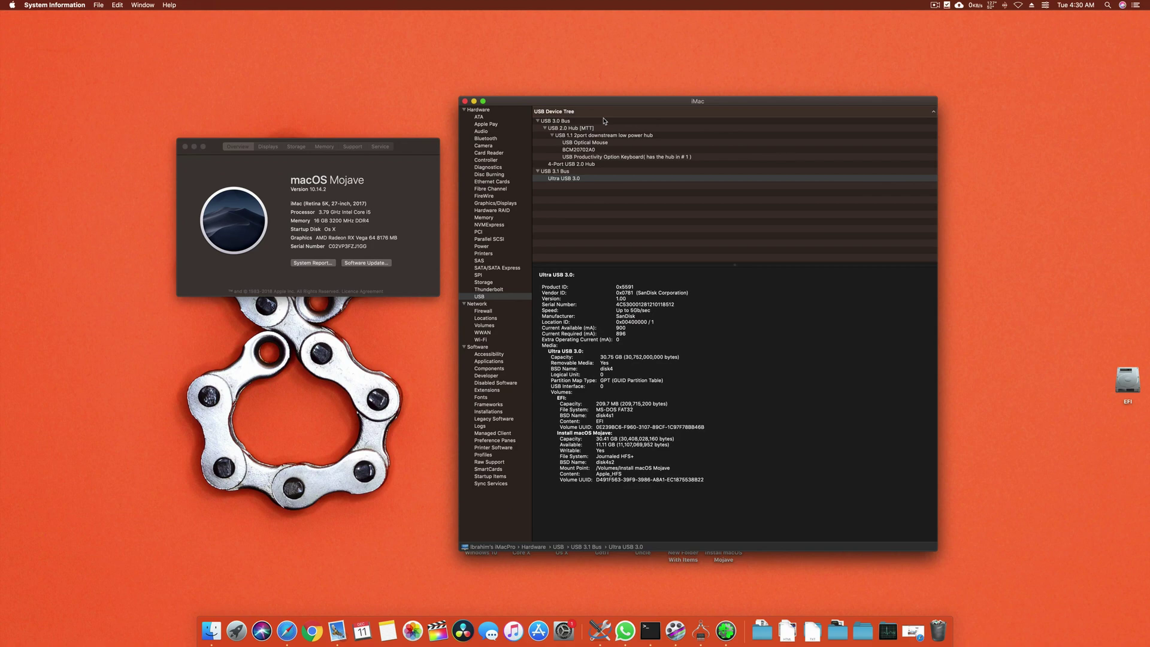
Move the Mojave overview aside and close the System Information report window.
{"action": "mouse_move", "coordinate": [402, 149]}
{"action": "left_mouse_down"}
{"action": "mouse_move", "coordinate": [576, 144]}
{"action": "mouse_move", "coordinate": [672, 199]}
{"action": "left_mouse_up"}
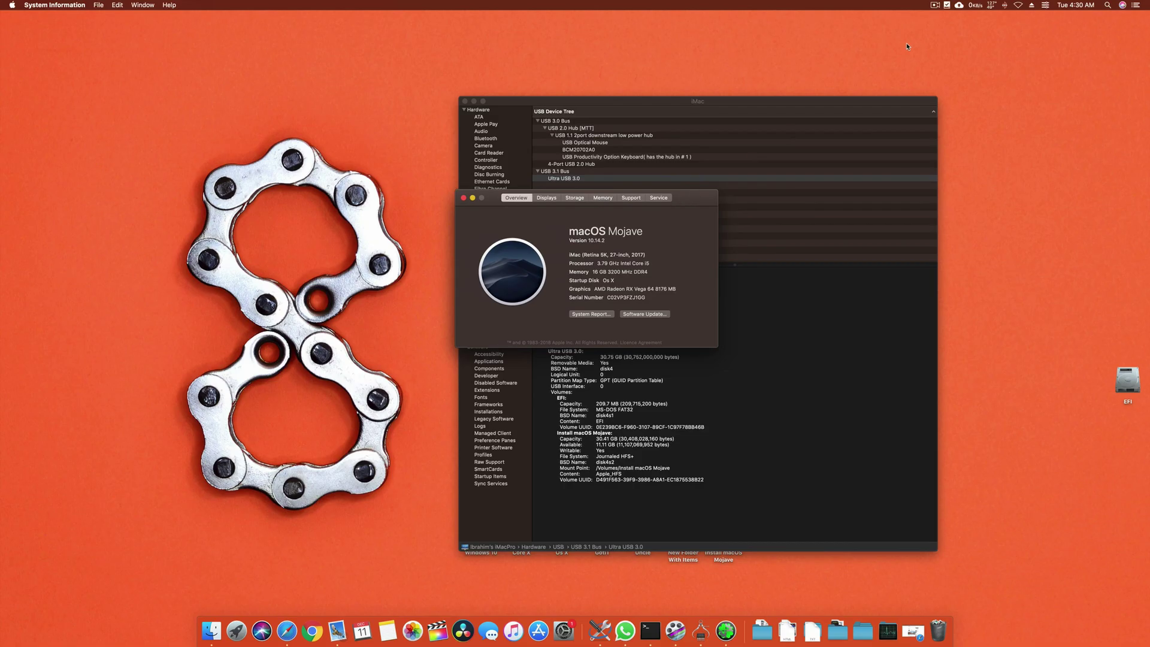
{"action": "left_click", "coordinate": [464, 100]}
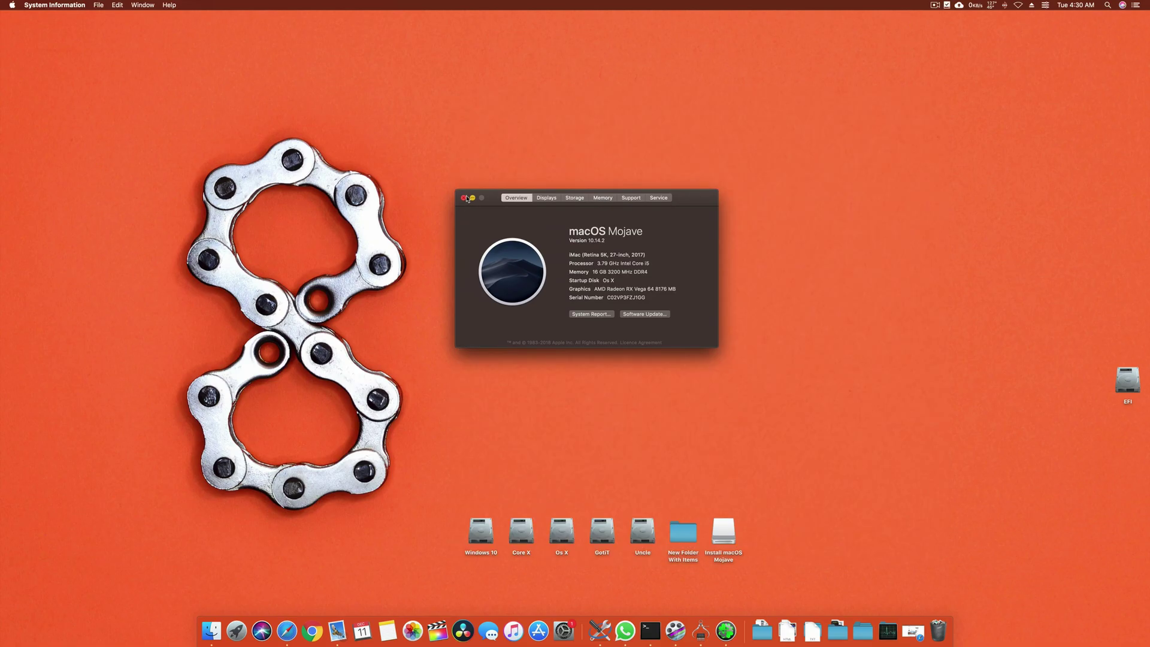